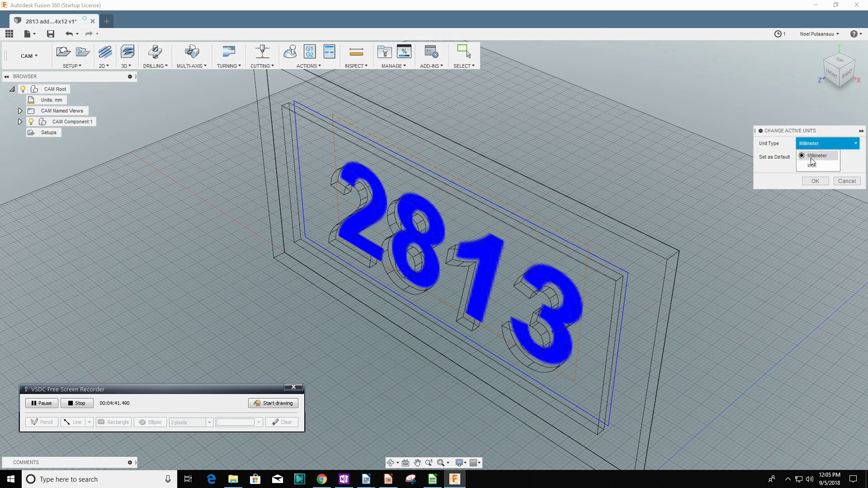
# Change the document's active units to inches.
pyautogui.click(812, 166)
pyautogui.click(819, 184)
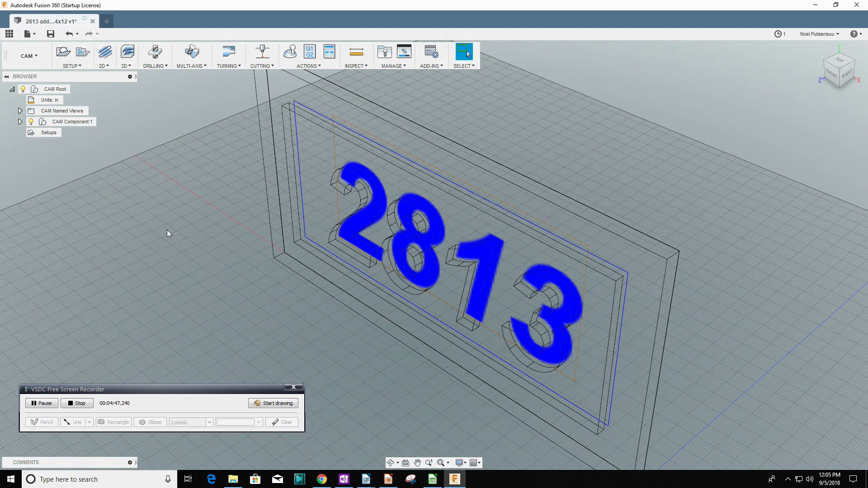
# Start a 2D Adaptive Clearing operation with the recessed background and both inner loops of the 8 as pocket selections.
pyautogui.click(105, 65)
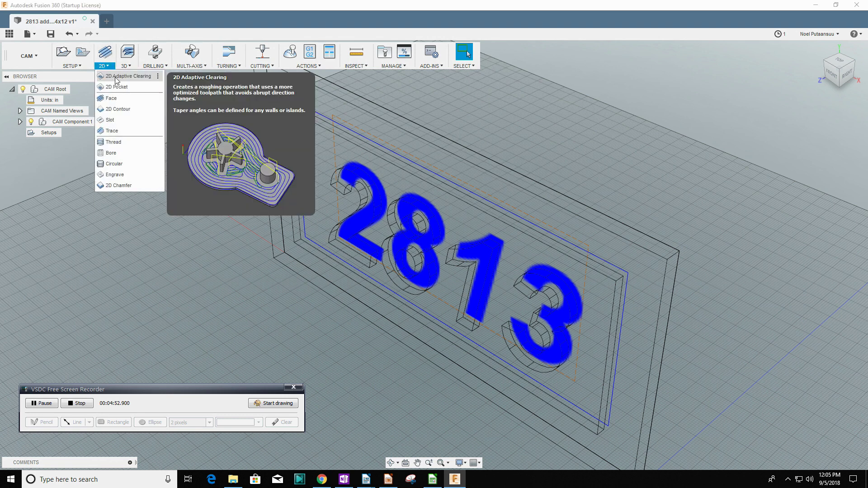
pyautogui.click(122, 76)
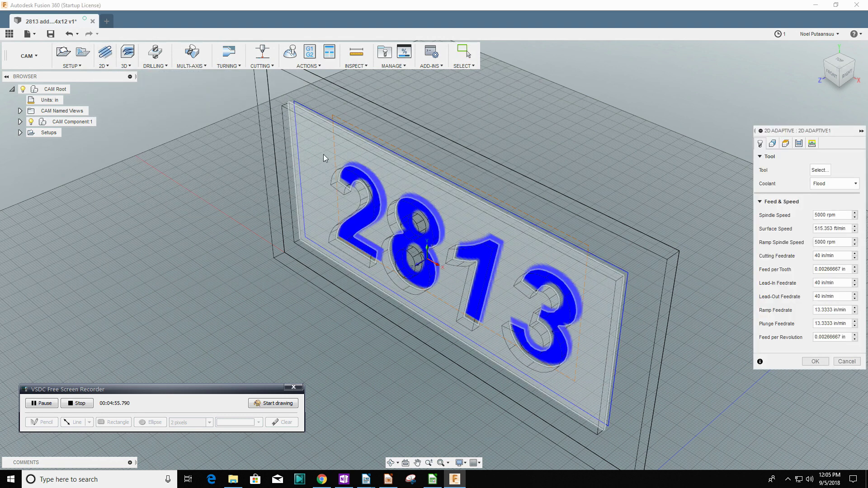
pyautogui.click(414, 253)
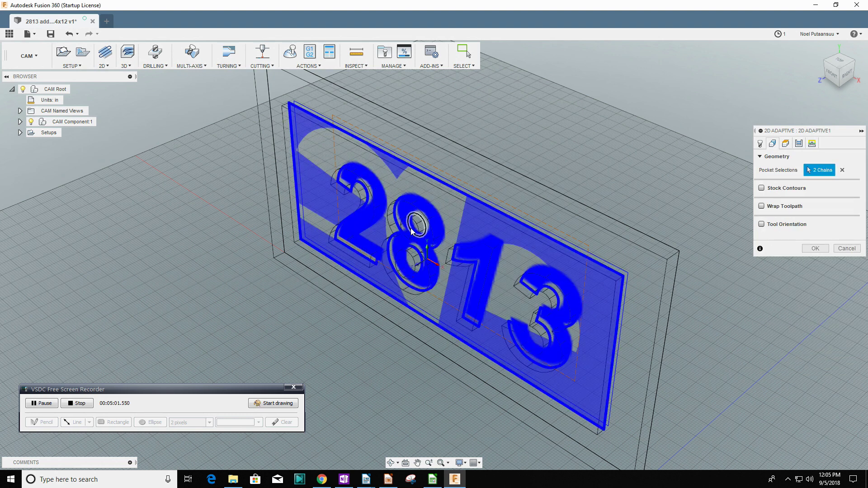
pyautogui.click(416, 226)
pyautogui.click(448, 247)
# Assign the 1/4" flat end mill (ud2102 1/4" up/down cut) from the local library to the adaptive clearing operation.
pyautogui.click(761, 144)
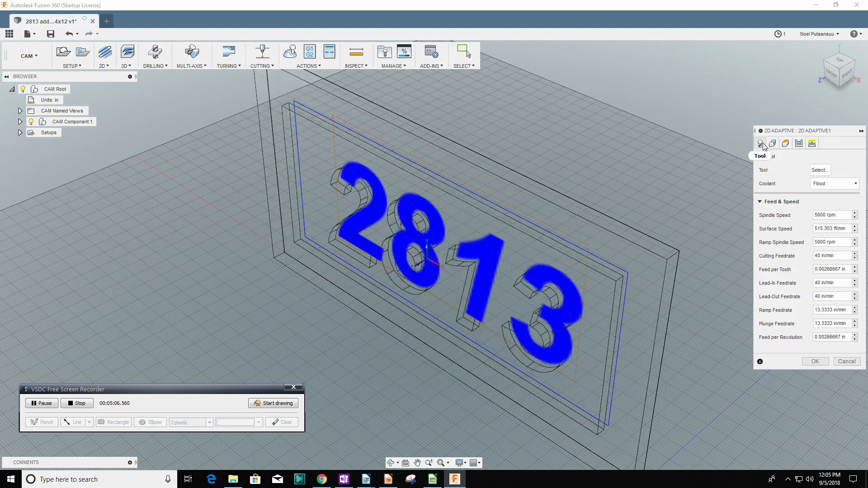
pyautogui.click(820, 171)
pyautogui.click(143, 107)
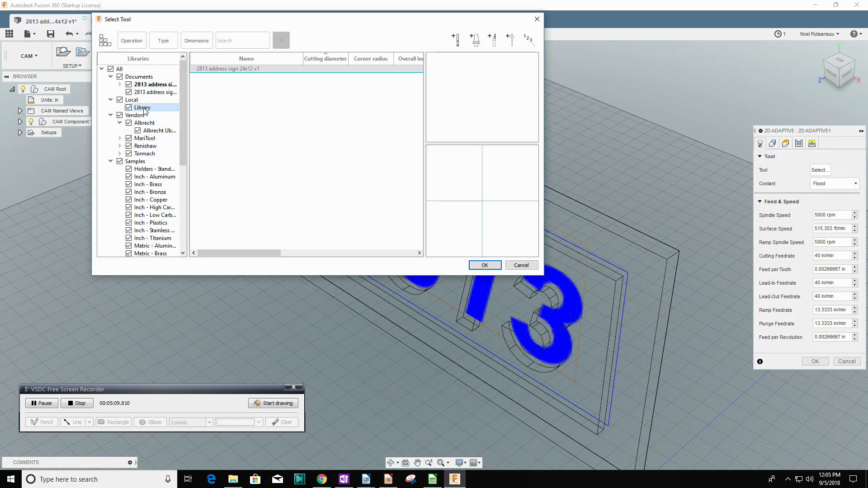
pyautogui.click(258, 77)
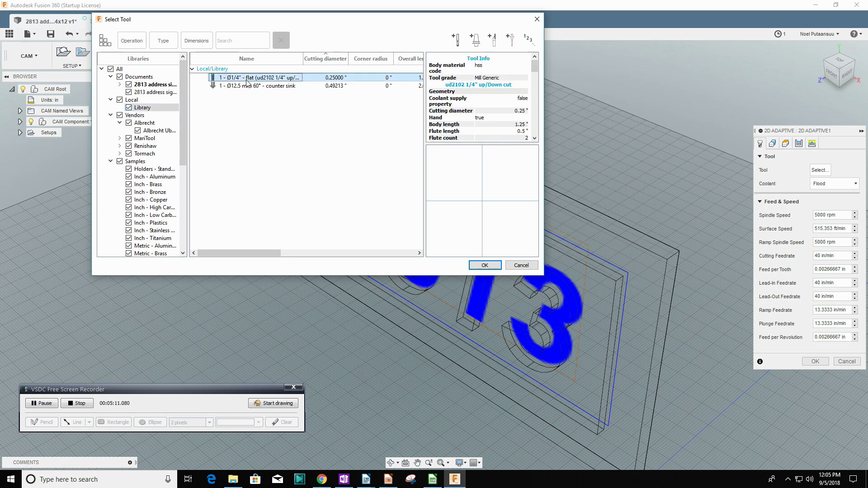
pyautogui.click(485, 266)
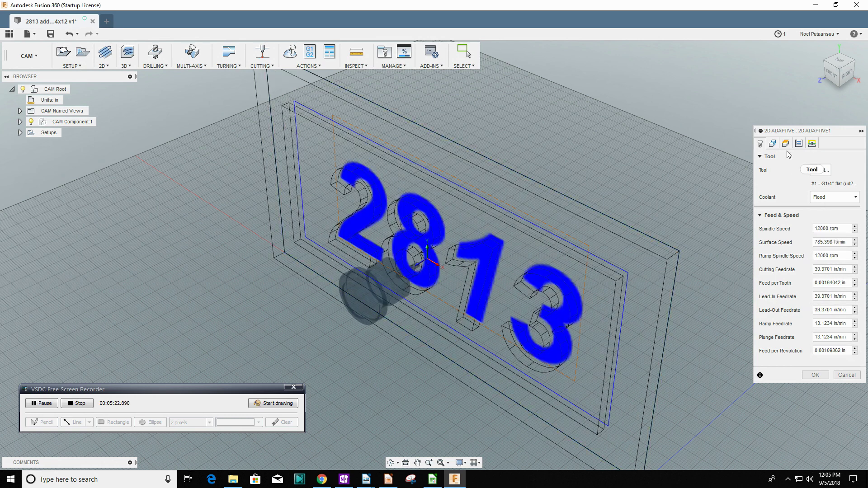
# Review the geometry and heights, enable Smoothing in the passes settings, and generate the 2D adaptive toolpath.
pyautogui.click(773, 143)
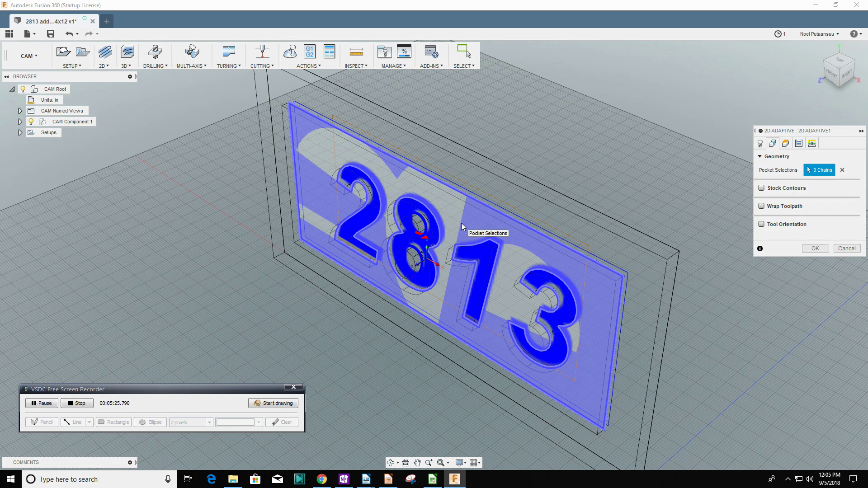
pyautogui.click(786, 144)
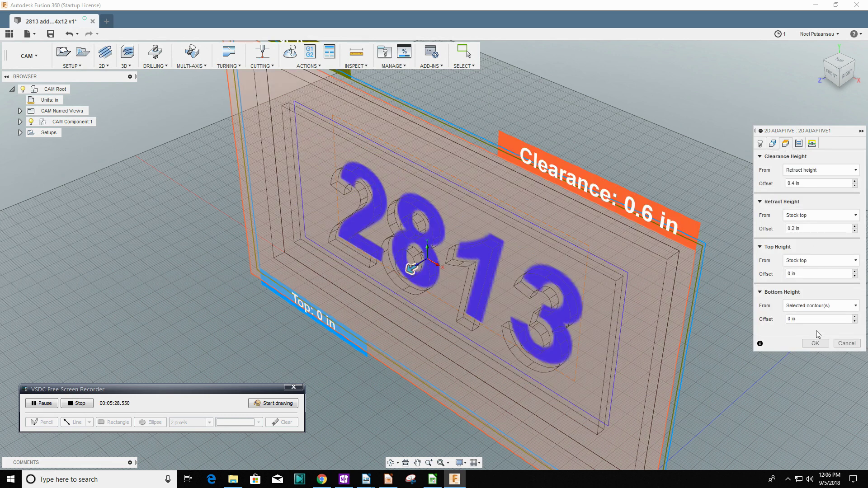
pyautogui.click(799, 144)
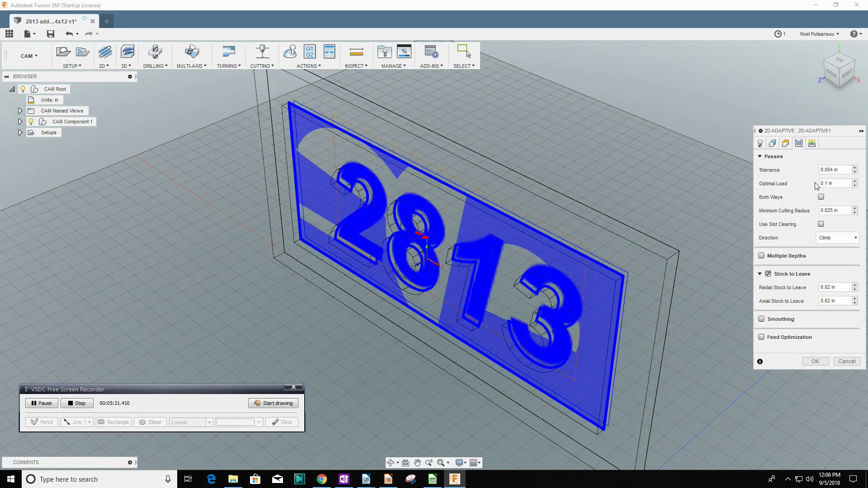
pyautogui.click(761, 319)
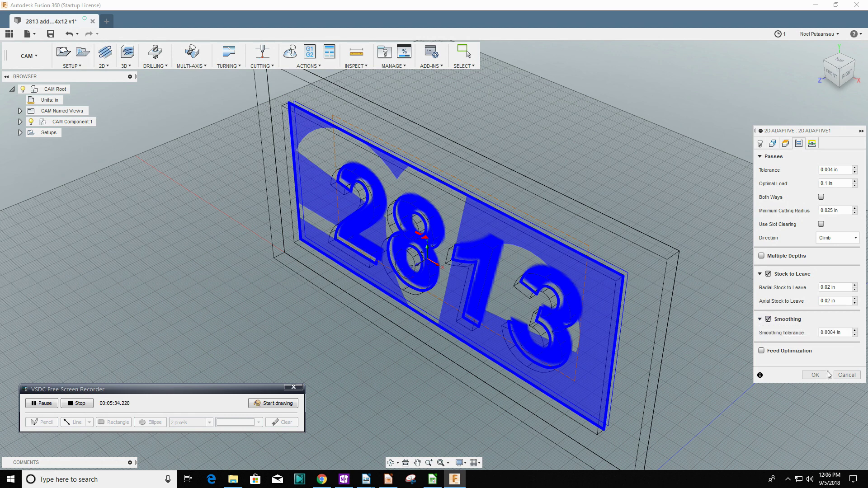
pyautogui.click(822, 376)
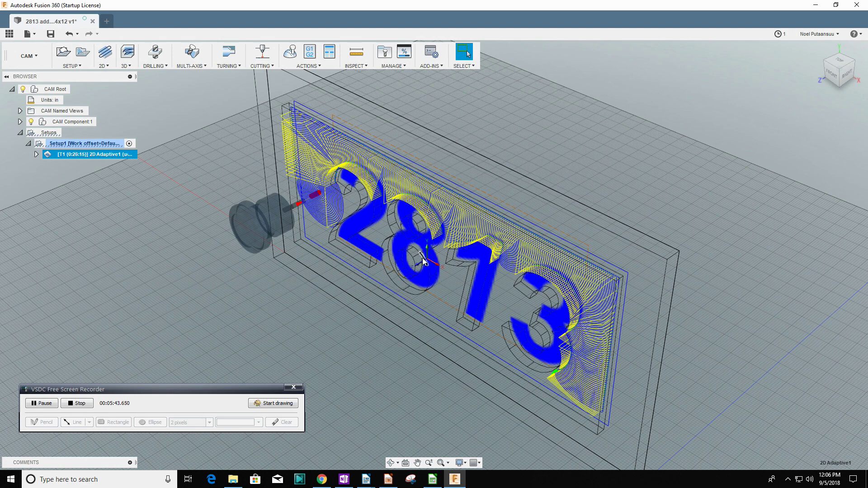
# Inspect the generated toolpath around the numbers and delete the 2D Adaptive operation from Setup1.
pyautogui.scroll(5, 426, 267)
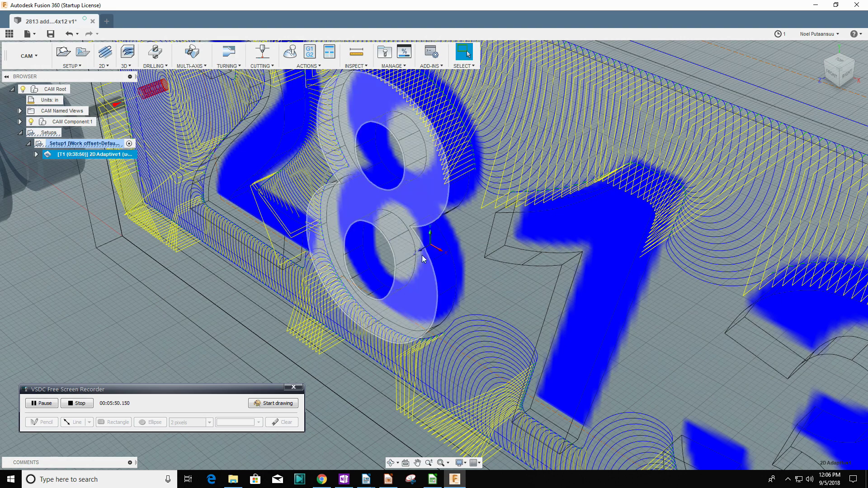
pyautogui.scroll(-3, 423, 259)
pyautogui.scroll(-3, 180, 231)
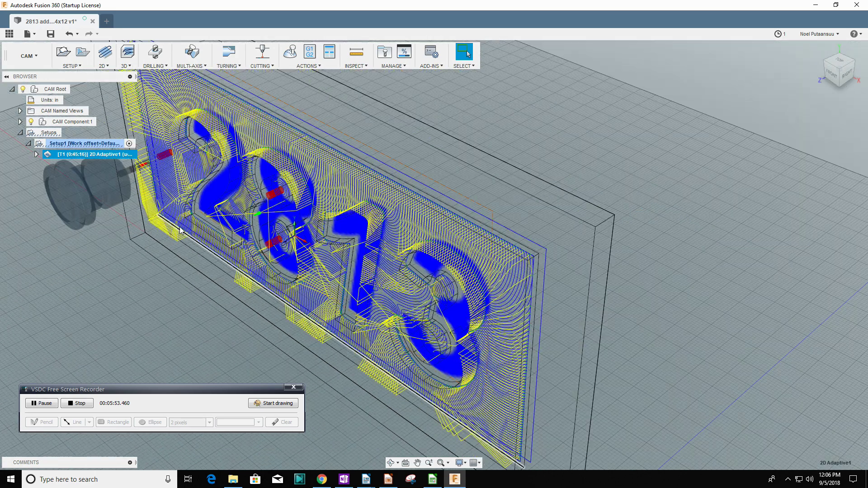
pyautogui.scroll(-1, 163, 227)
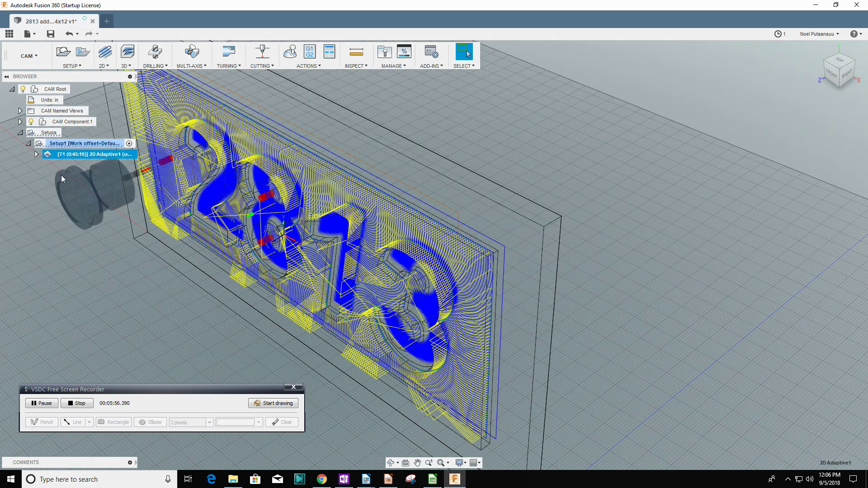
pyautogui.rightClick(53, 154)
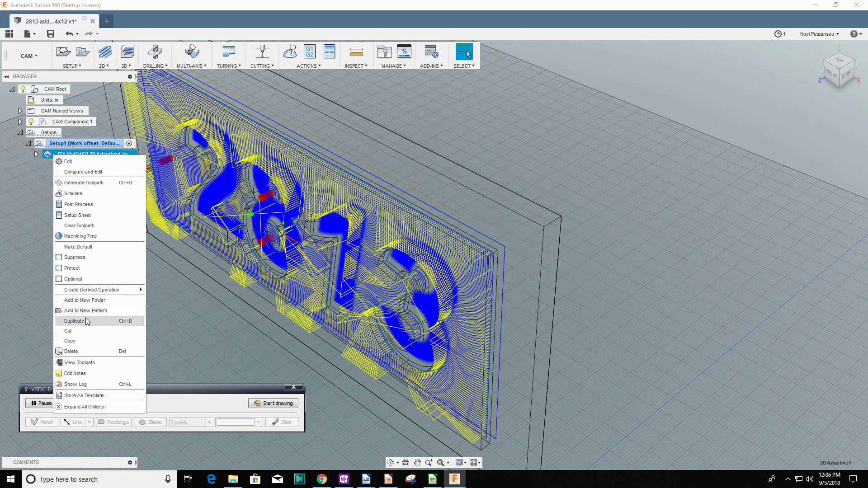
pyautogui.click(83, 353)
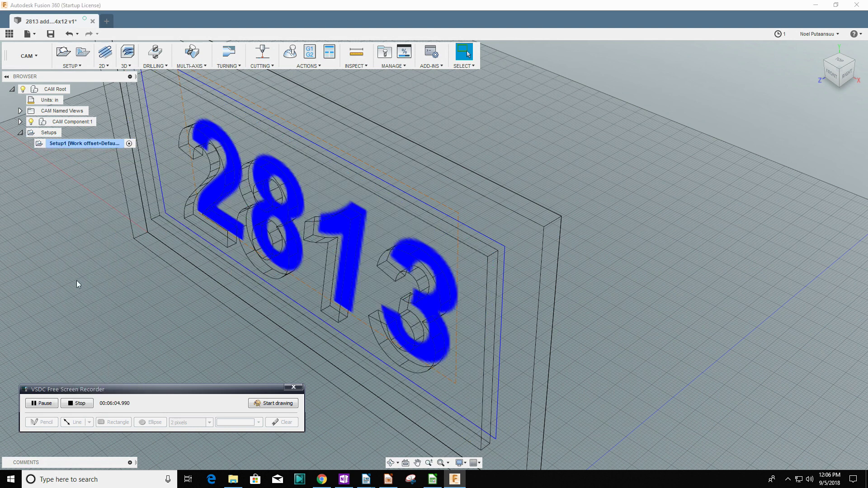
pyautogui.click(63, 52)
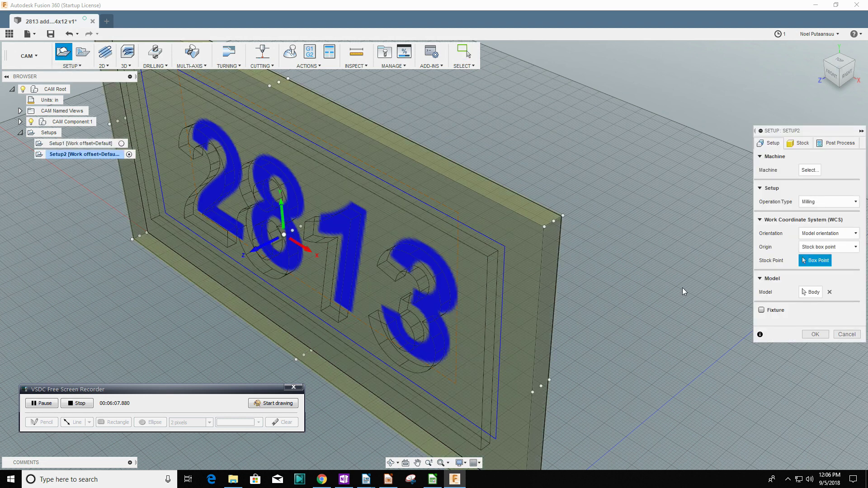
pyautogui.click(819, 236)
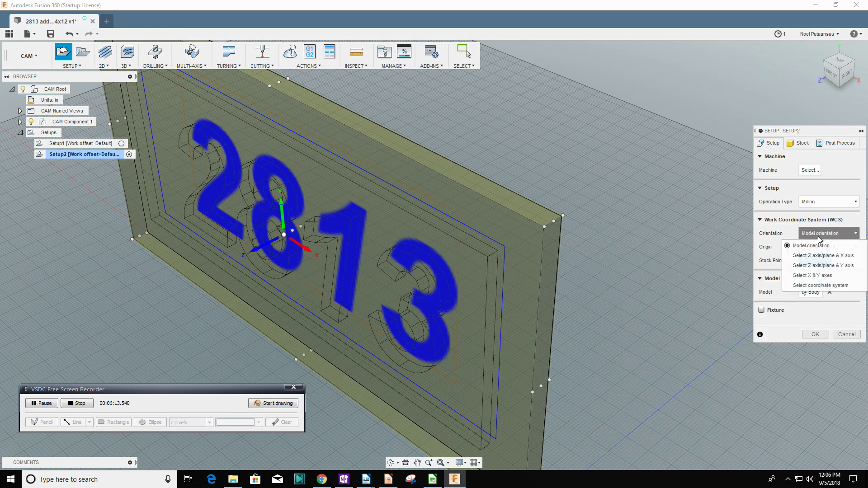
pyautogui.click(816, 276)
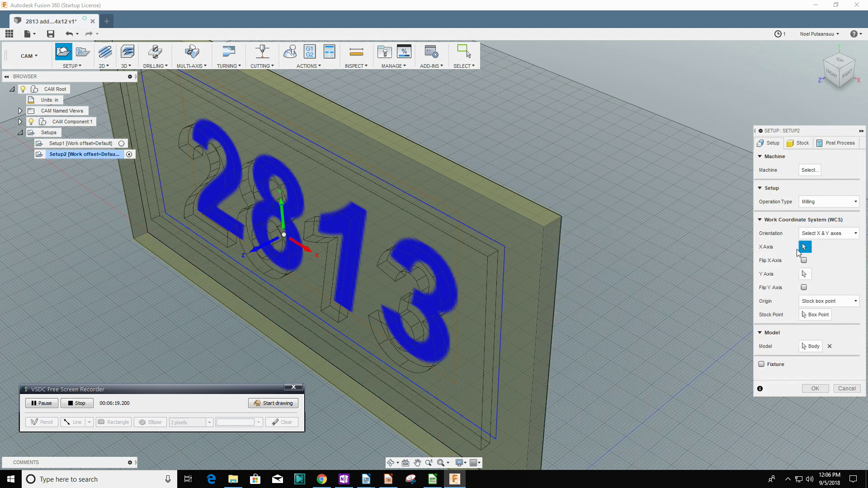
pyautogui.click(282, 214)
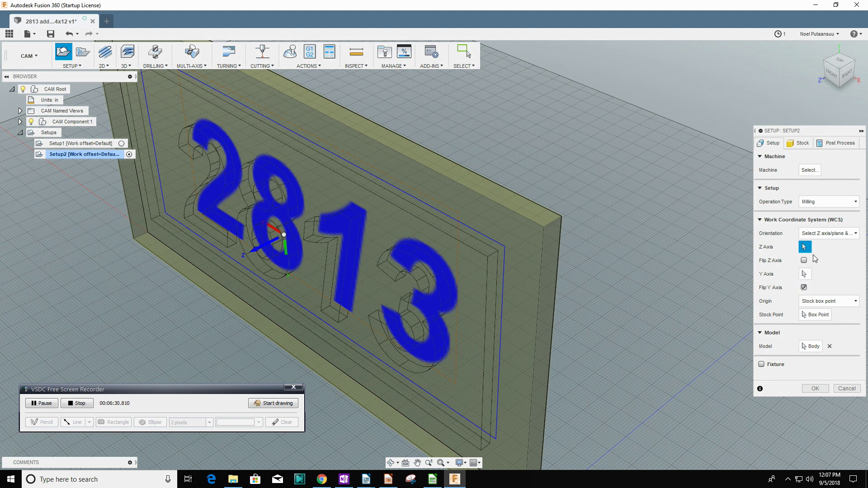
pyautogui.click(805, 274)
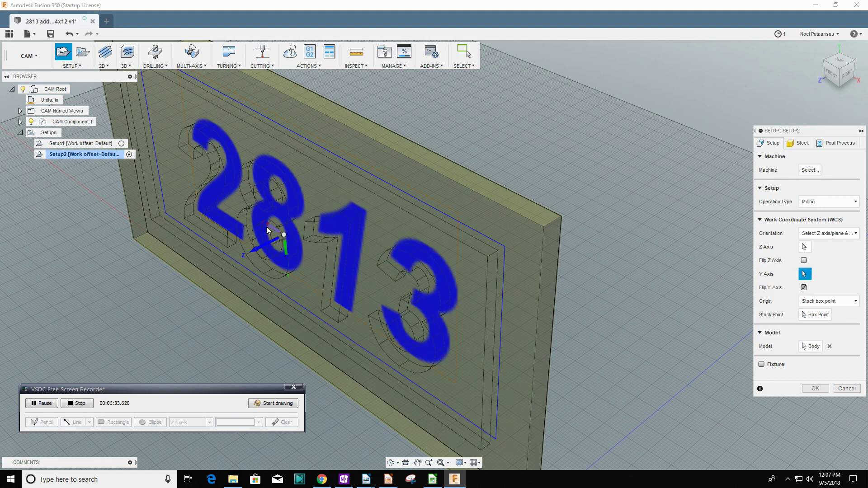
pyautogui.click(804, 247)
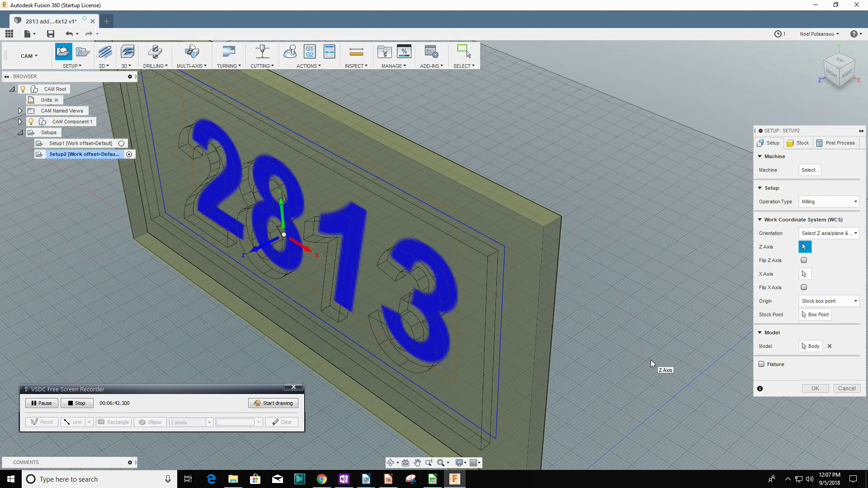
pyautogui.click(820, 238)
pyautogui.click(813, 275)
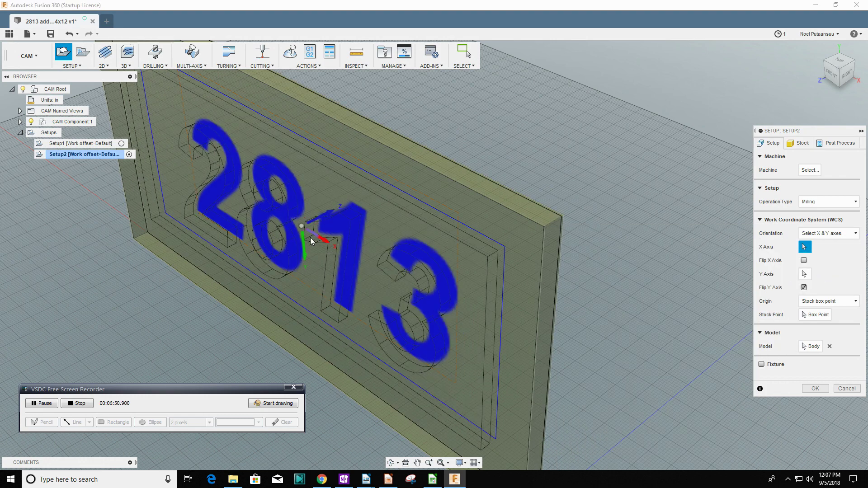
pyautogui.hotkey('ctrl', 'z')
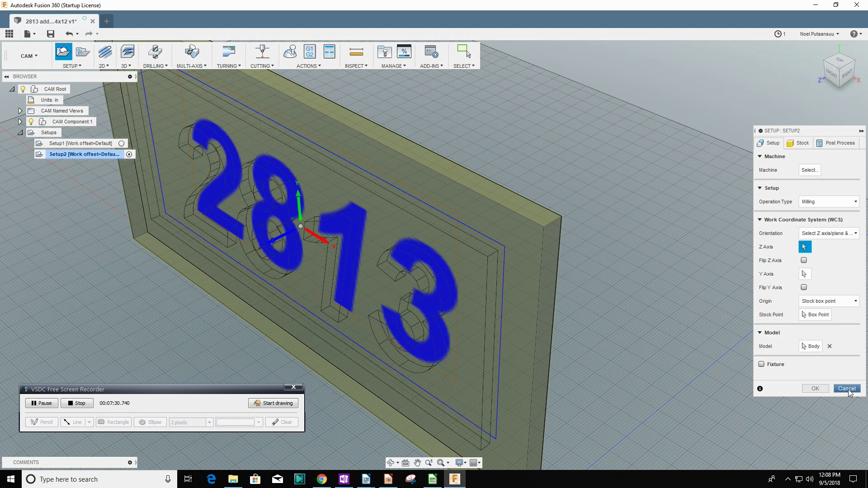
pyautogui.click(848, 390)
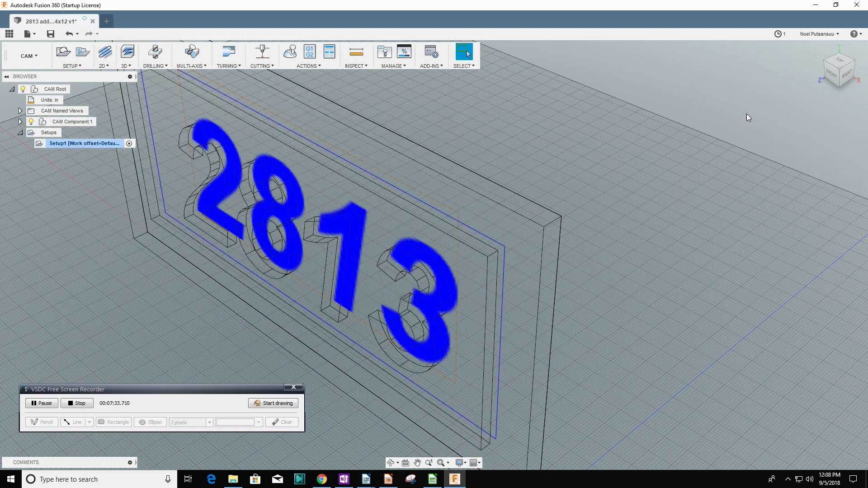
# Create a new milling setup with the work coordinate orientation set to Select Z axis/plane & X axis.
pyautogui.click(835, 77)
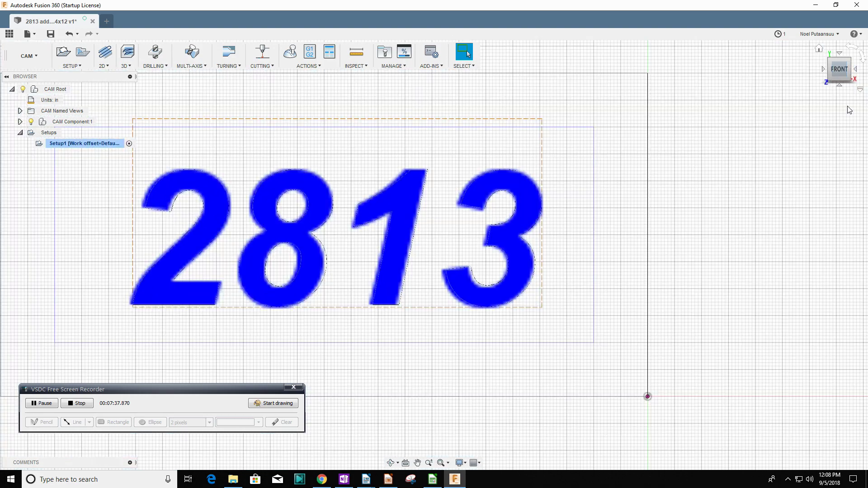
pyautogui.click(865, 65)
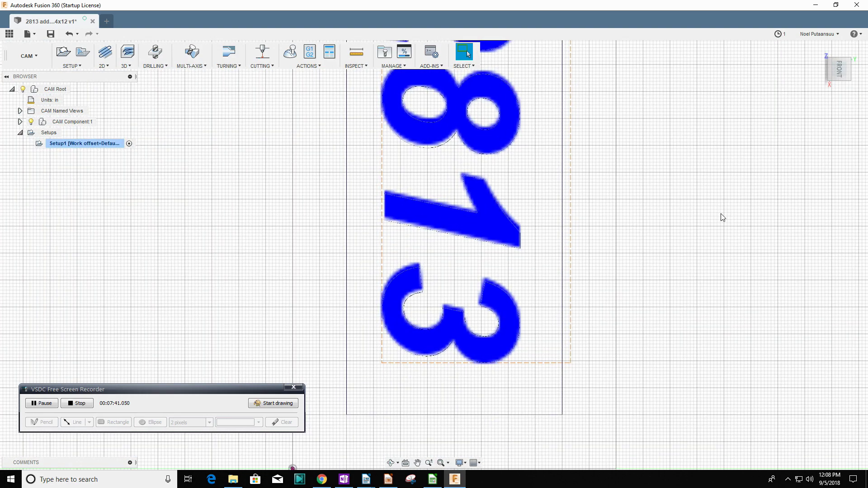
pyautogui.scroll(-5, 662, 213)
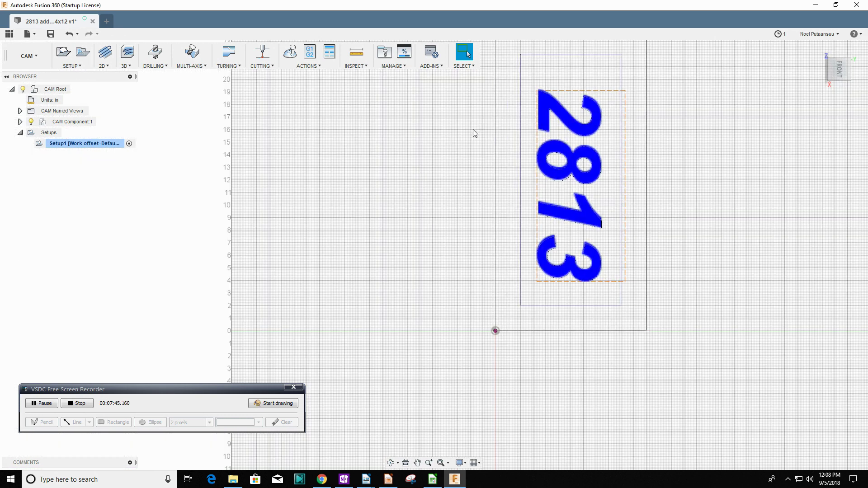
pyautogui.click(58, 53)
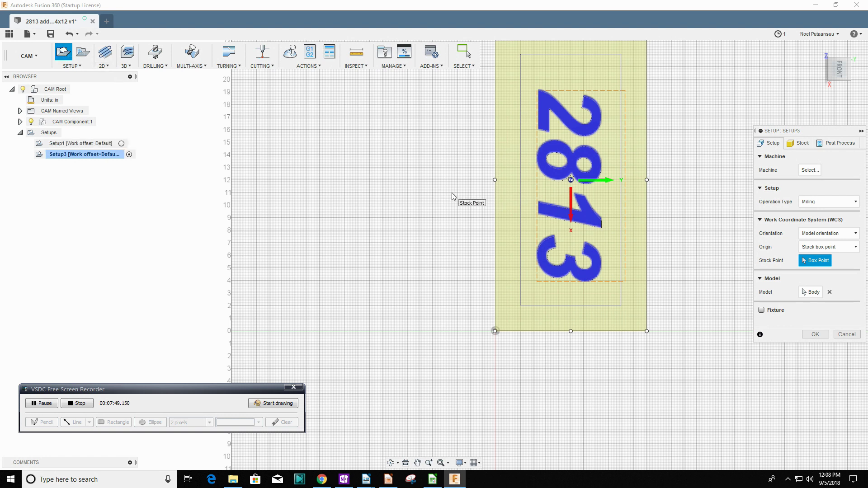
pyautogui.click(813, 234)
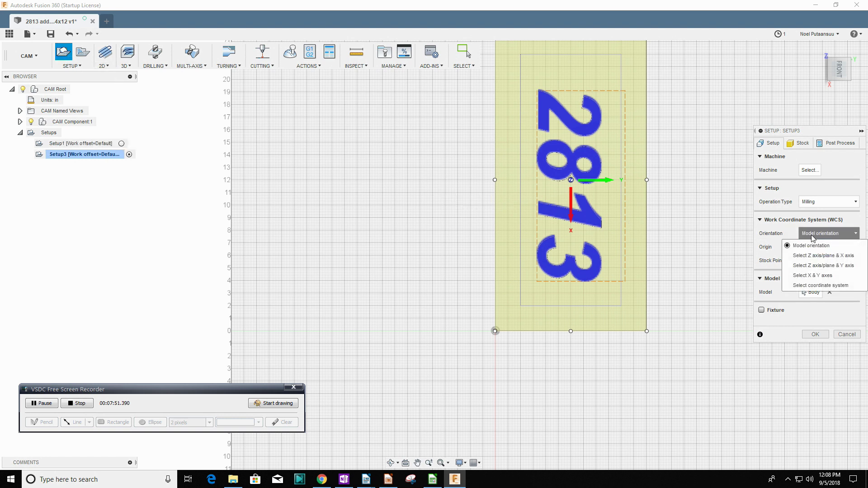
pyautogui.click(821, 256)
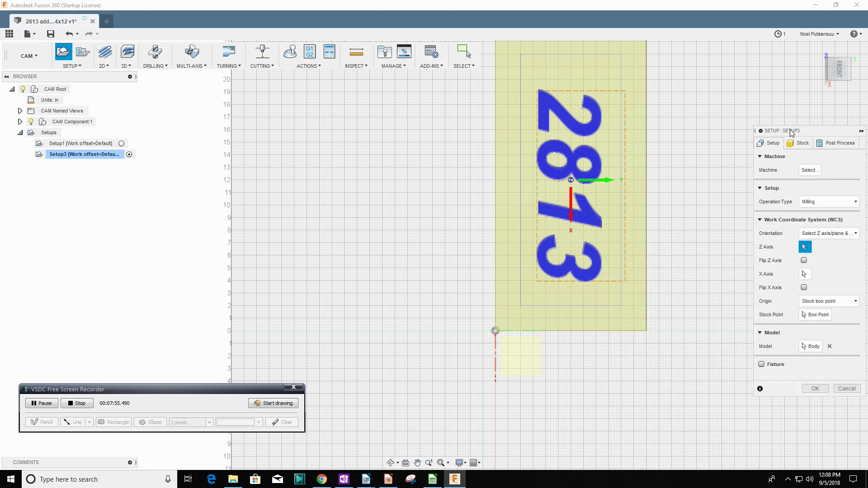
pyautogui.click(819, 48)
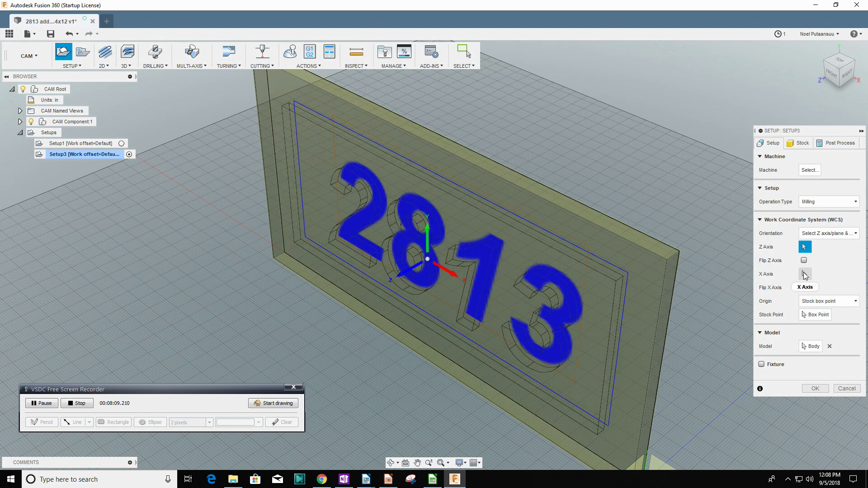
pyautogui.click(428, 234)
pyautogui.click(428, 232)
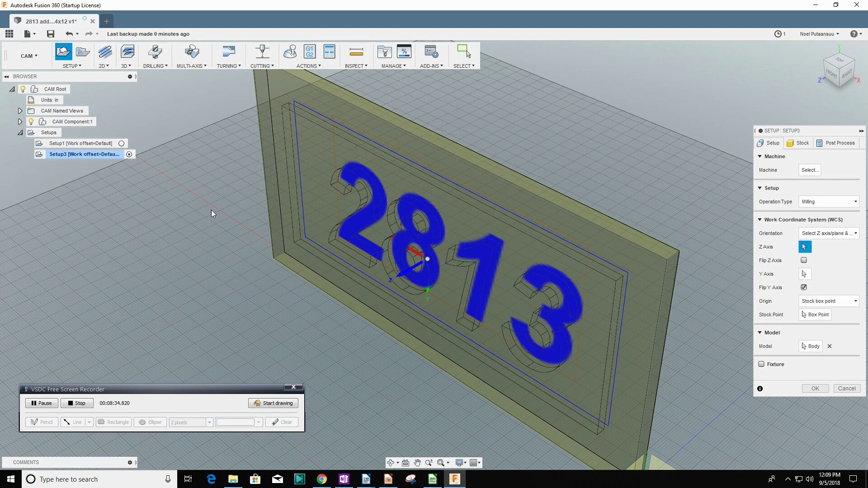
# Start a 2D Adaptive Clearing operation in Setup1 and select the recessed background and both openings of the 8 as pockets.
pyautogui.click(103, 66)
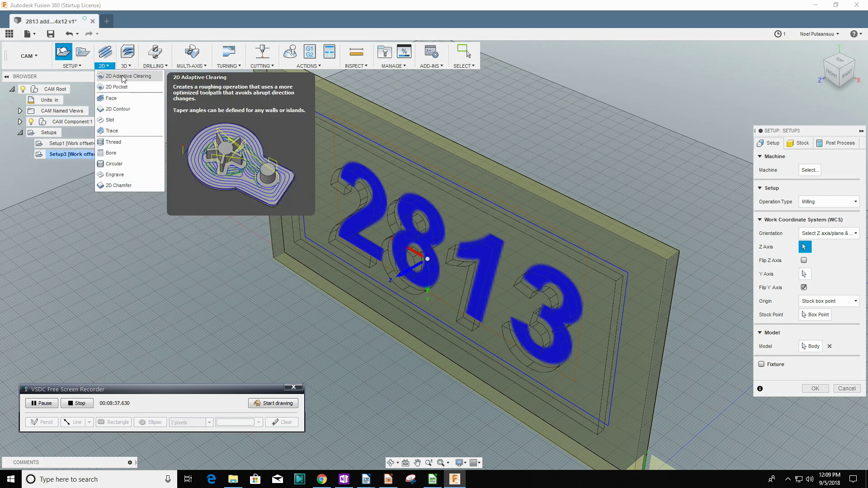
pyautogui.click(116, 76)
pyautogui.click(316, 184)
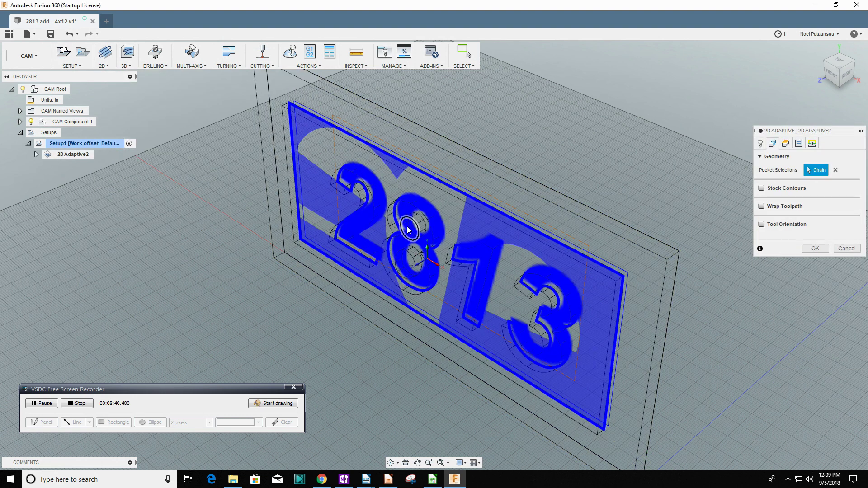
pyautogui.click(416, 237)
pyautogui.click(412, 269)
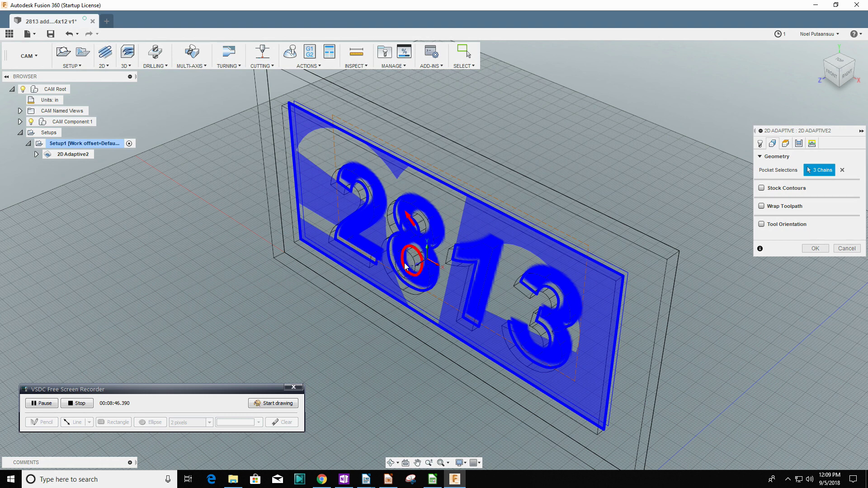
pyautogui.click(411, 260)
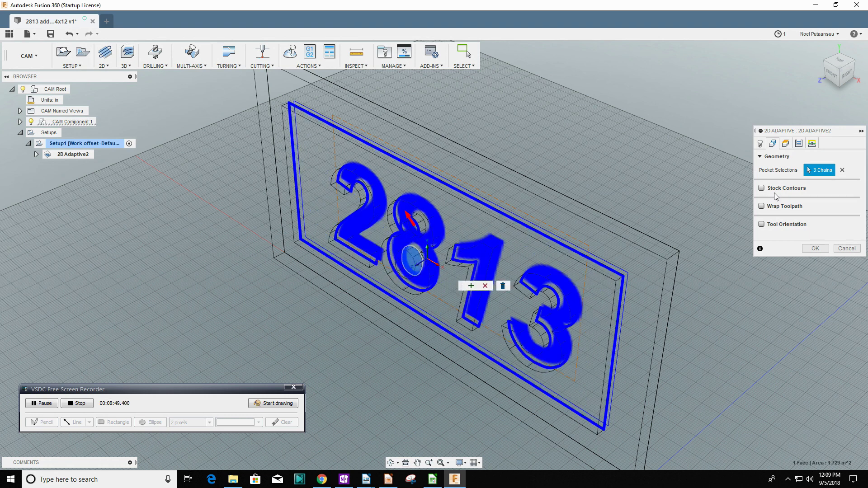
# Assign the #1 1/4" flat end mill (ud2102) from the document's tool library to the new adaptive operation.
pyautogui.click(760, 144)
pyautogui.click(820, 170)
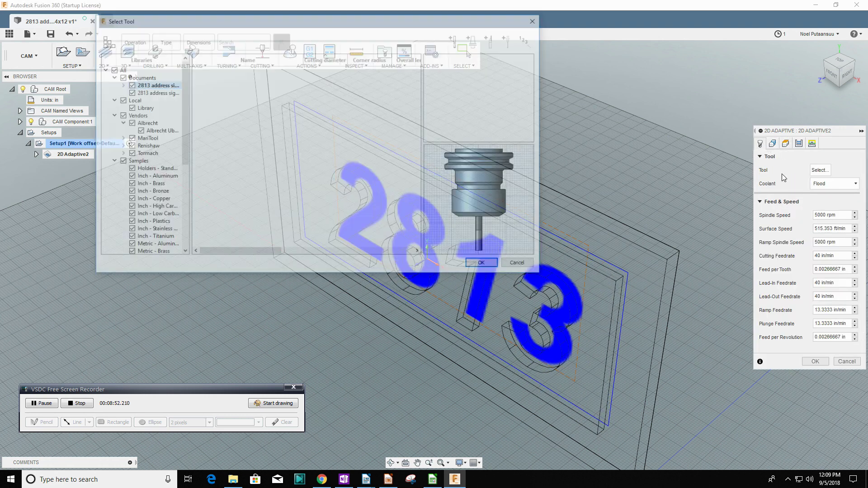
pyautogui.click(270, 77)
pyautogui.click(486, 265)
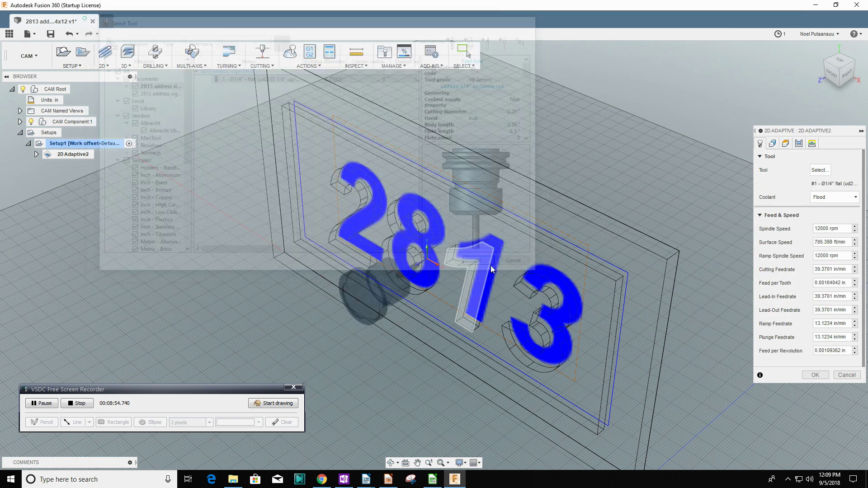
# Check the operation's geometry and heights, enable Smoothing with a 0.0004 in tolerance, and generate the adaptive toolpath.
pyautogui.click(773, 143)
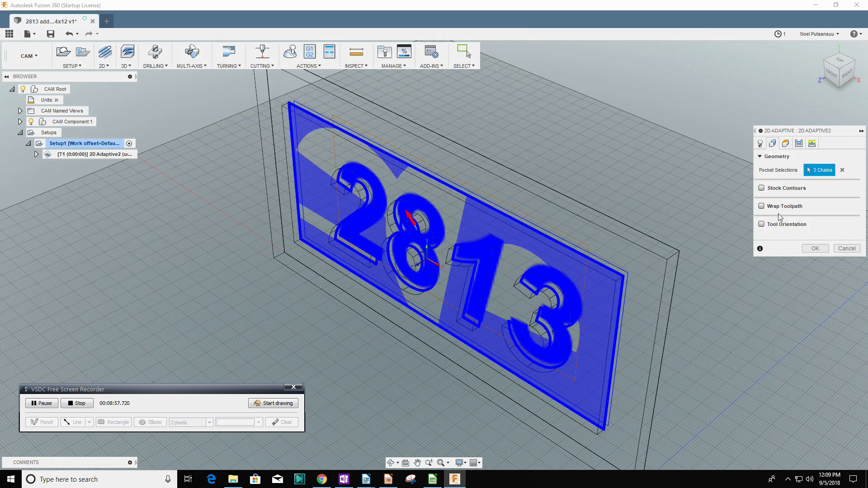
pyautogui.click(786, 143)
pyautogui.click(799, 143)
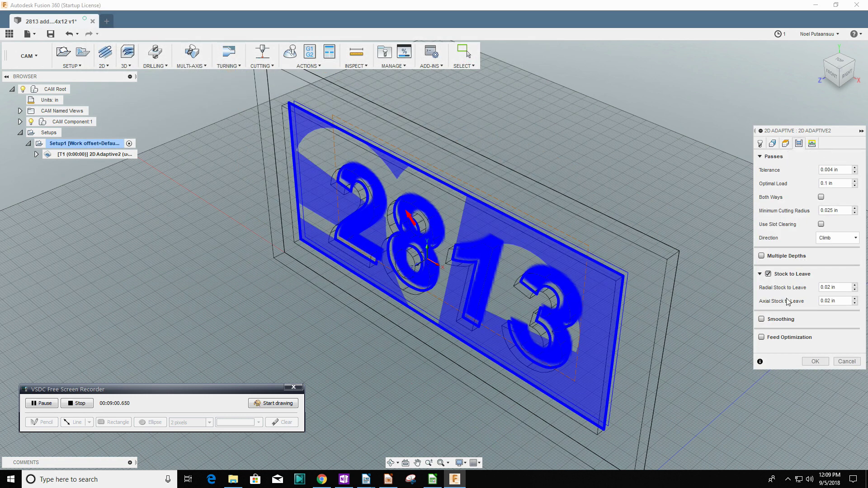
pyautogui.click(761, 320)
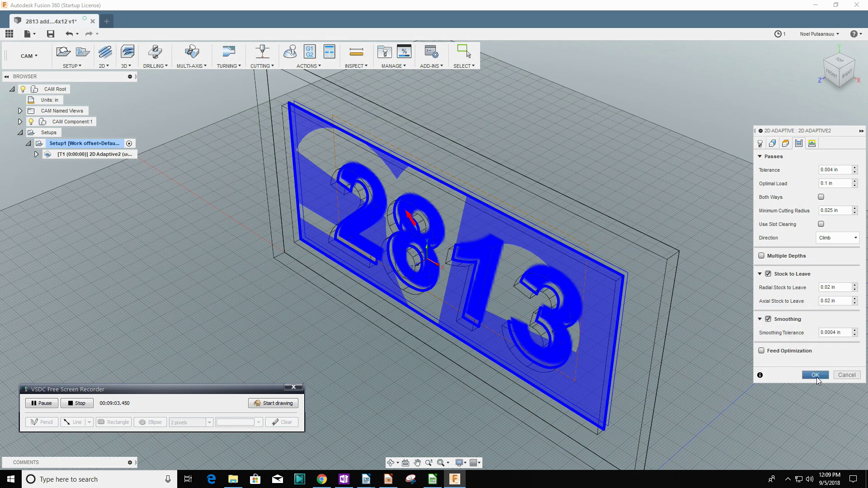
pyautogui.click(817, 376)
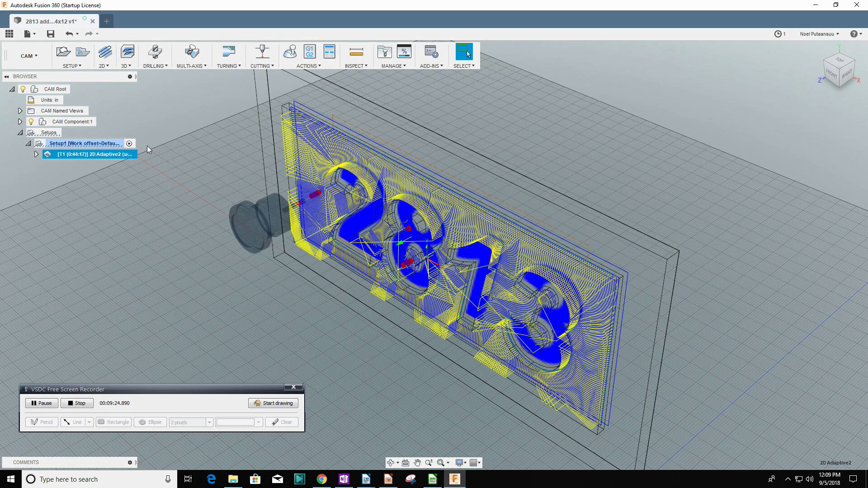
# Simulate the adaptive toolpath at different playback speeds and examine the cuts around the openings of the 8.
pyautogui.click(291, 53)
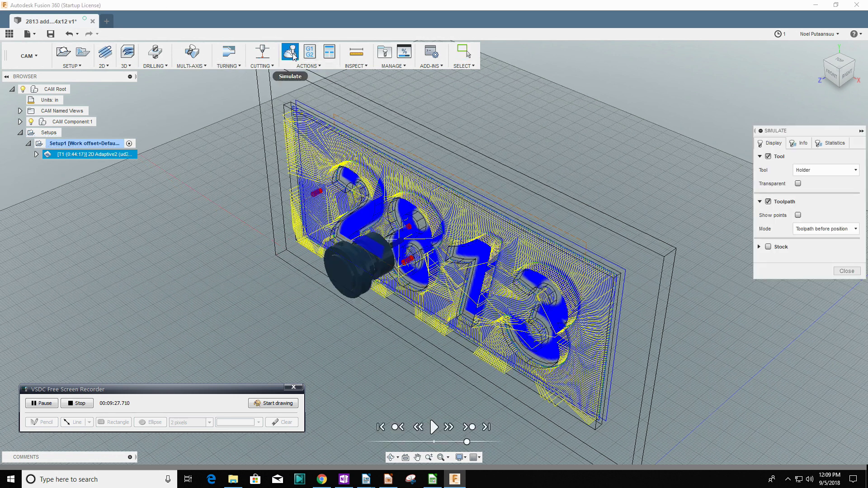
pyautogui.click(433, 427)
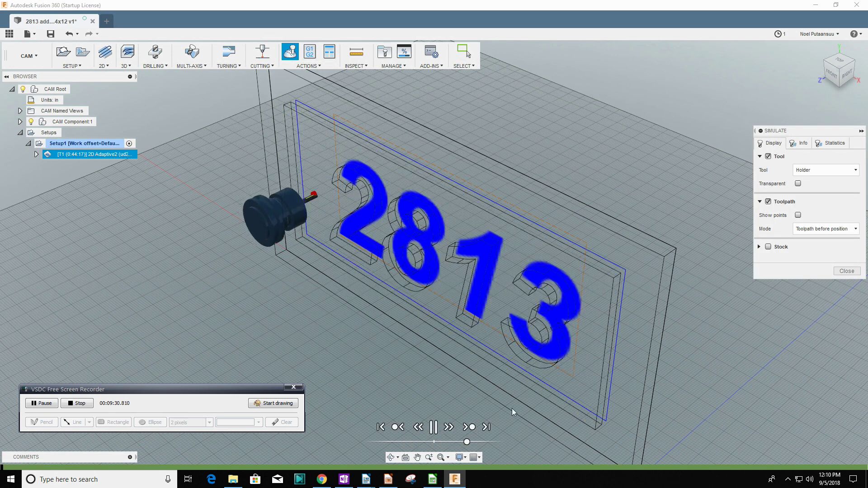
pyautogui.click(452, 443)
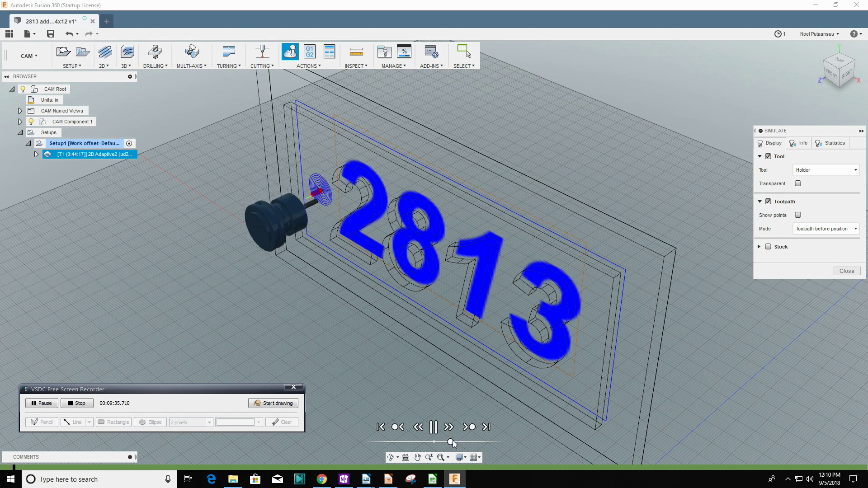
pyautogui.click(477, 441)
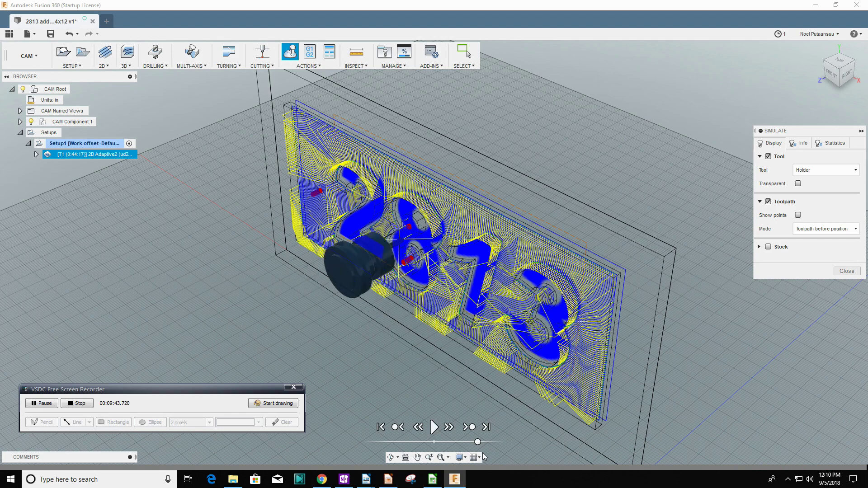
pyautogui.scroll(10, 412, 232)
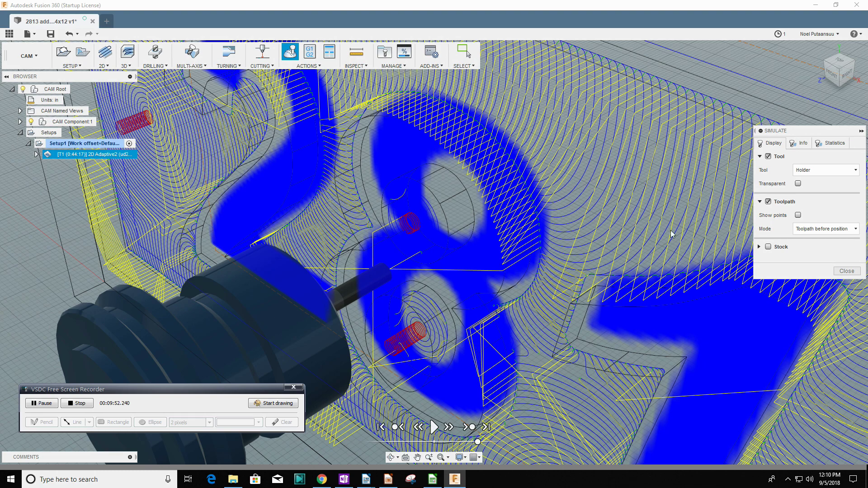
pyautogui.click(847, 271)
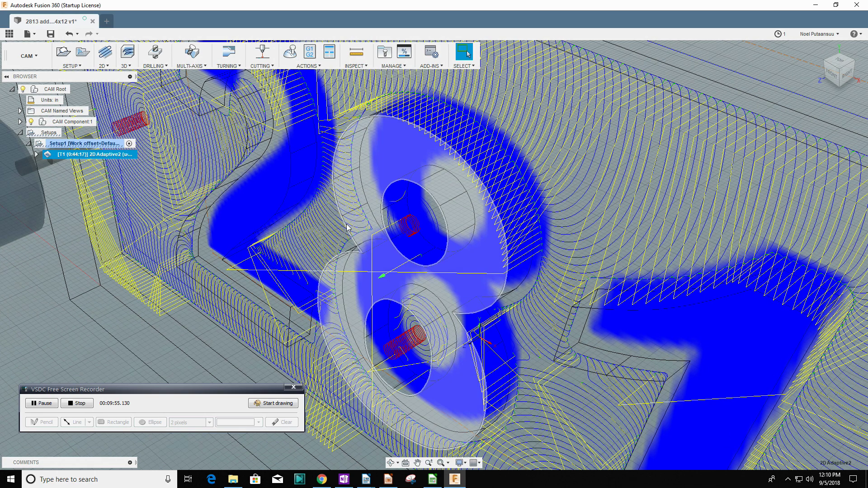
# Edit the 2D Adaptive operation to add the edge of the 8's upper opening as another pocket chain and regenerate the toolpath.
pyautogui.rightClick(65, 156)
pyautogui.click(75, 164)
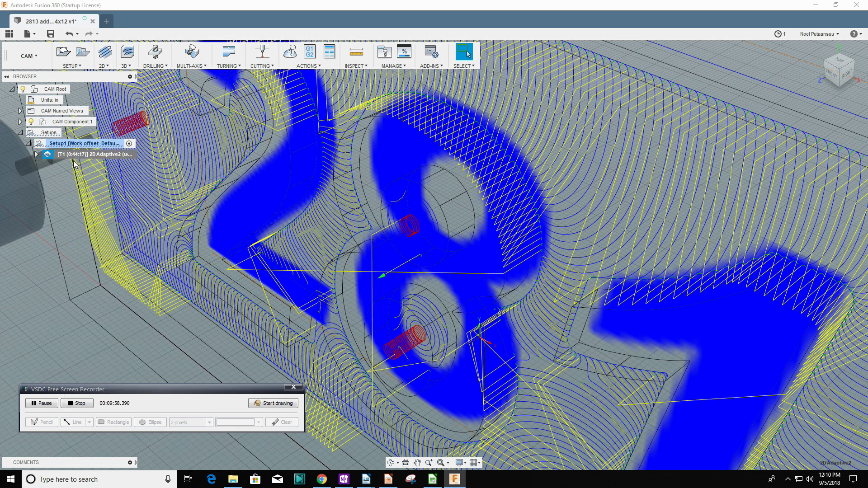
pyautogui.click(772, 145)
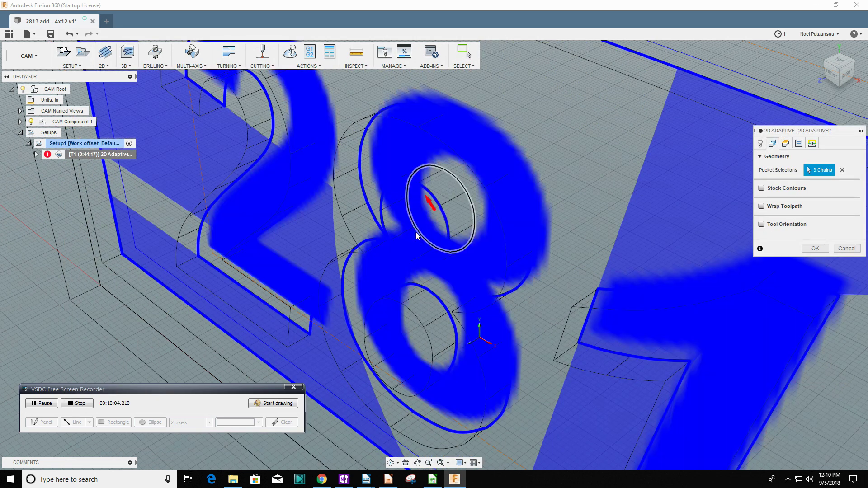
pyautogui.click(416, 232)
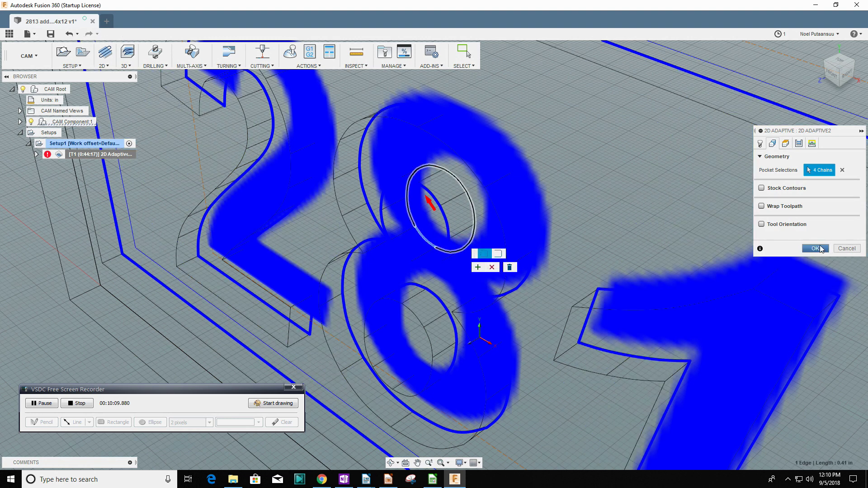
pyautogui.click(799, 143)
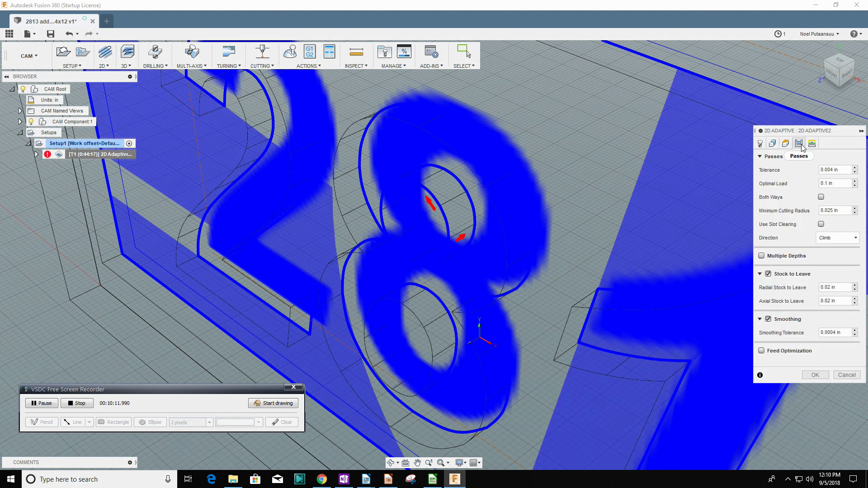
pyautogui.click(815, 373)
# Simulate the regenerated toolpath at increased speed and review its verification info and machining statistics.
pyautogui.scroll(-8, 328, 275)
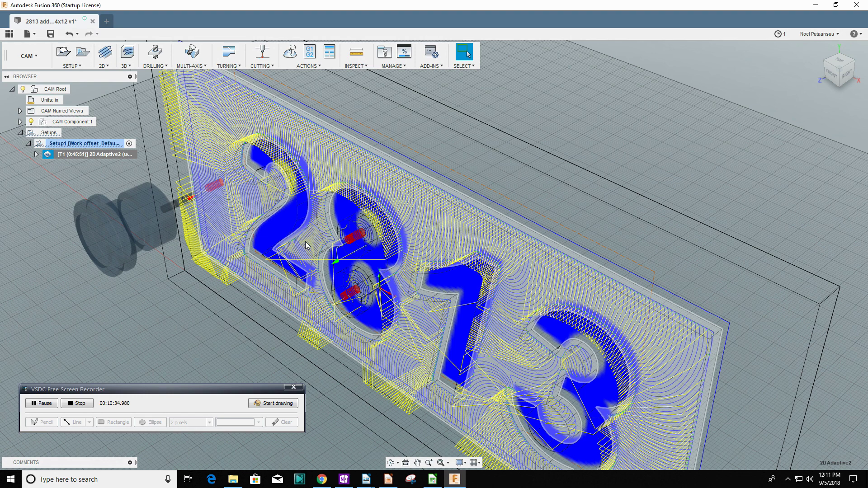
pyautogui.click(290, 52)
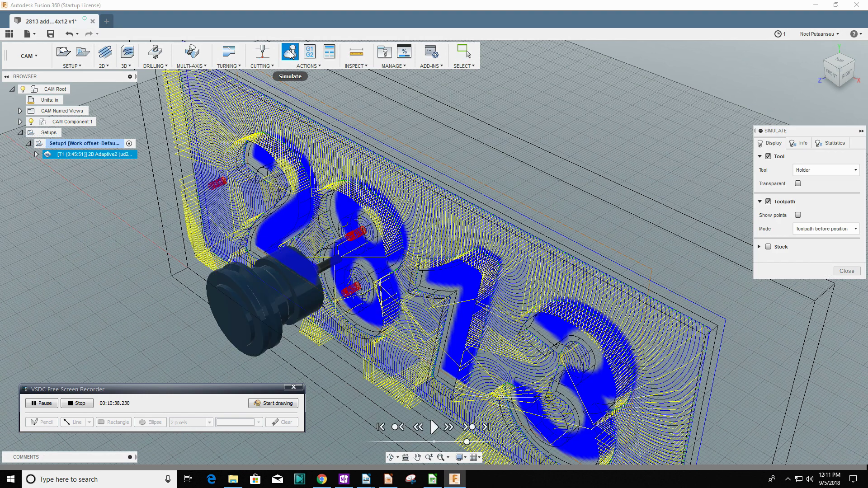
pyautogui.click(434, 427)
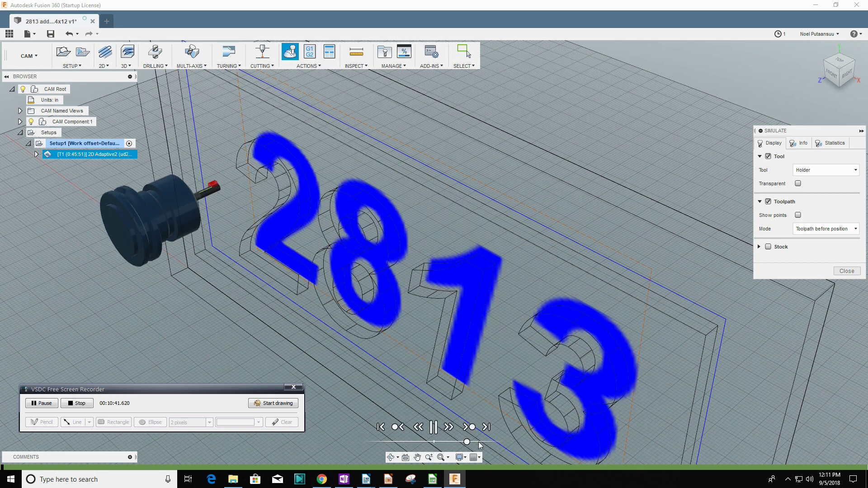
pyautogui.moveTo(467, 442); pyautogui.dragTo(478, 442)
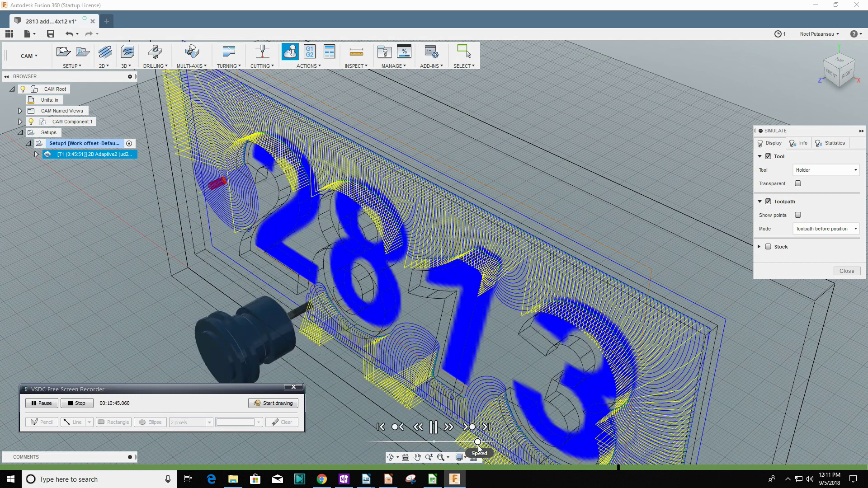
pyautogui.click(803, 144)
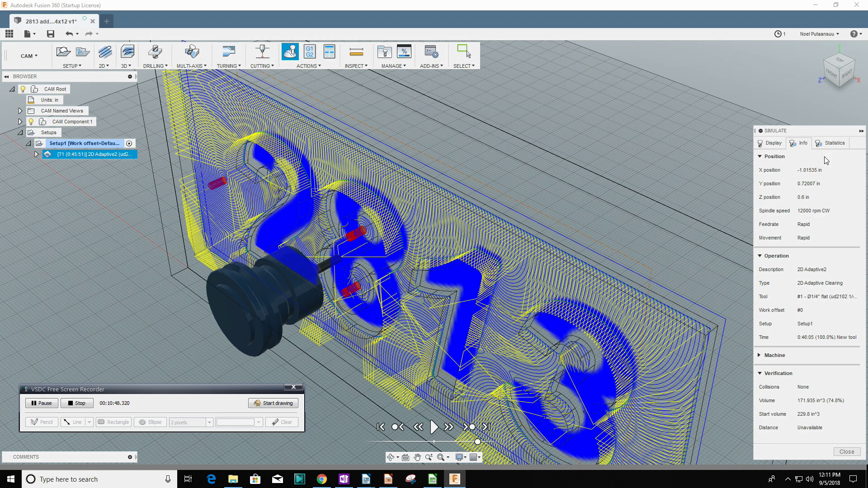
pyautogui.click(834, 144)
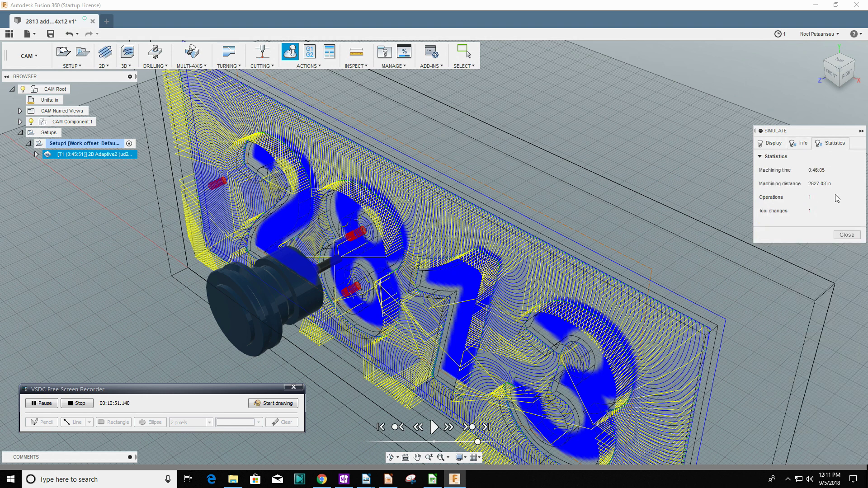